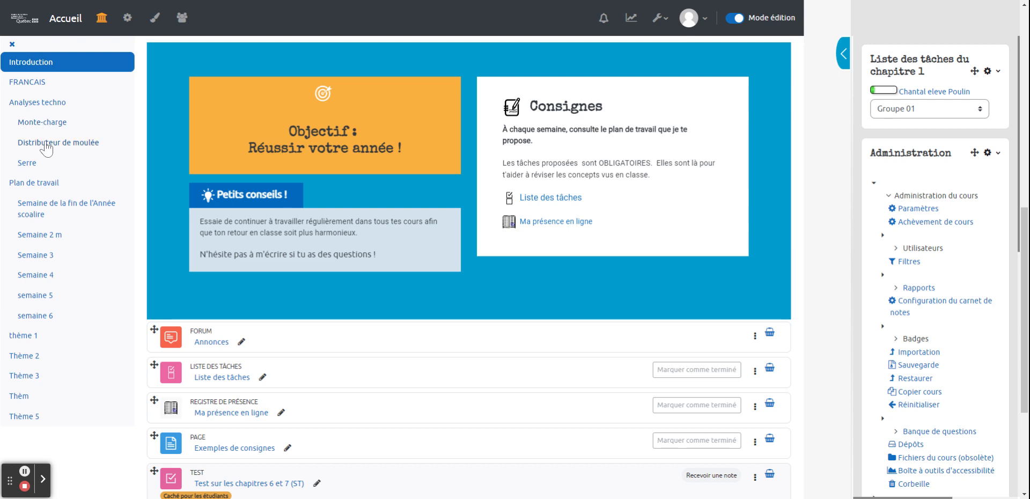
Open the settings of the file "Questionnaire analyse du monte-charge" in the Monte-charge section
left_click(54, 123)
scroll(489, 349, "down", 2)
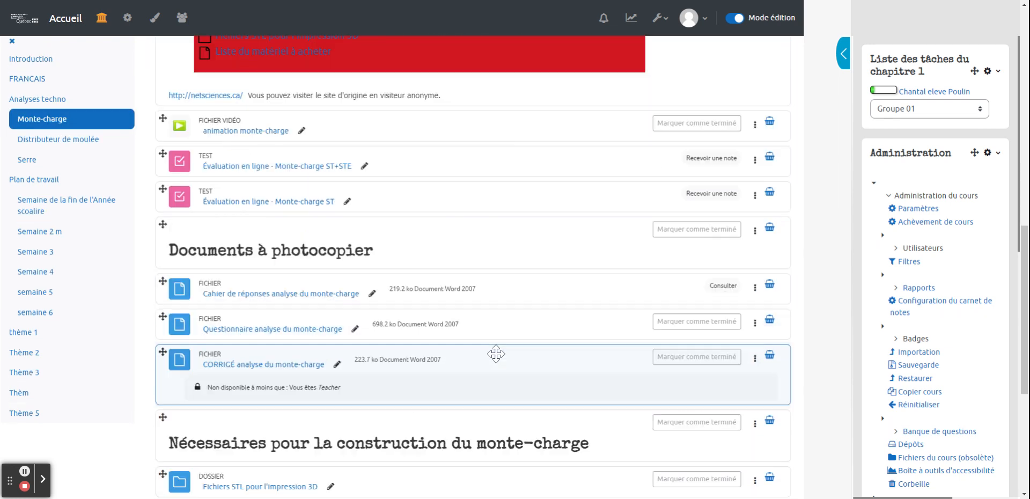
scroll(496, 354, "down", 2)
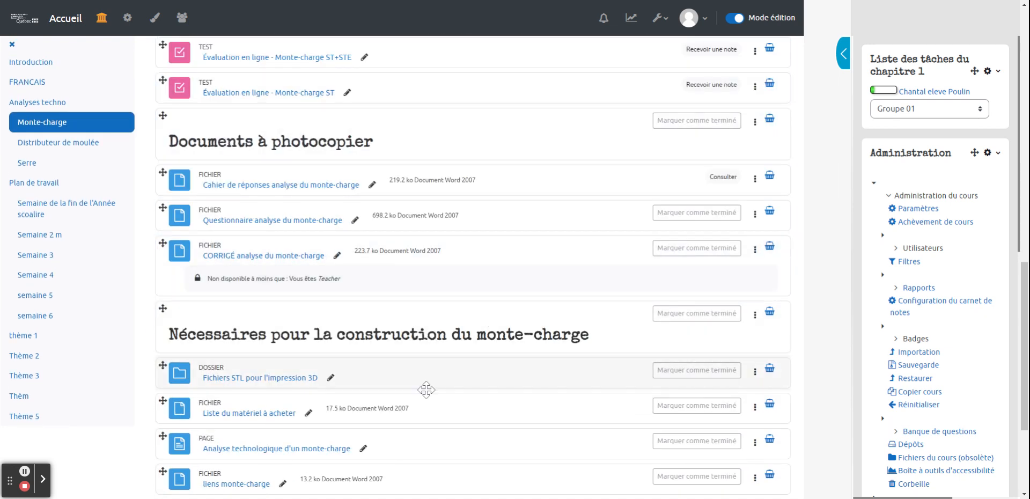
left_click(426, 390)
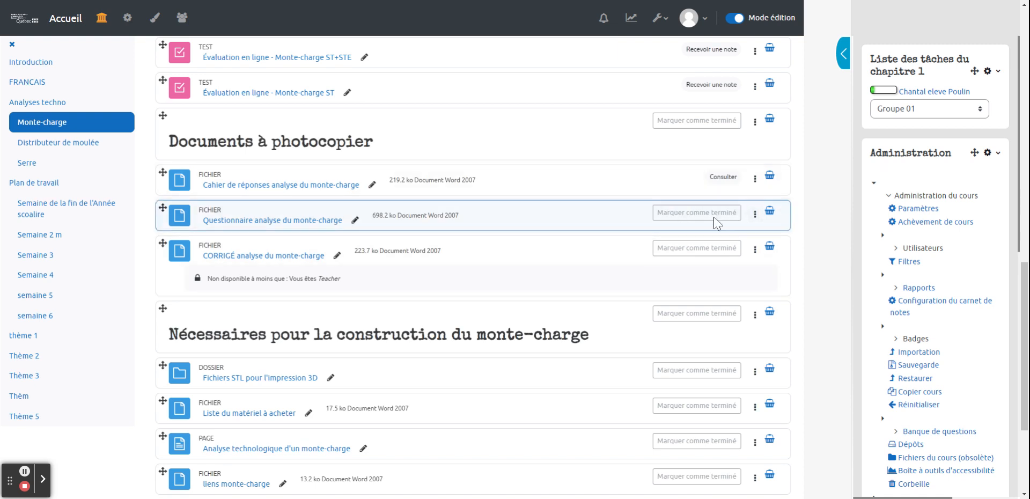
left_click(755, 214)
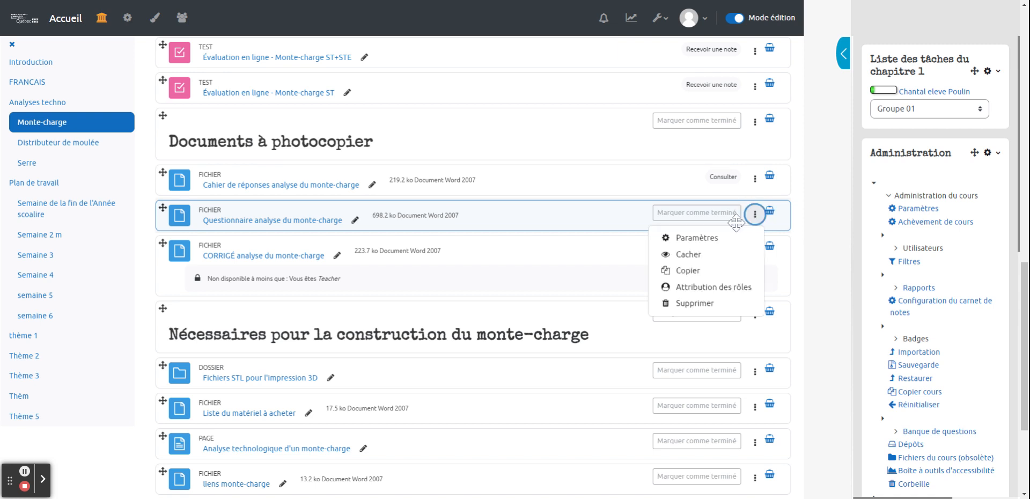
key("Escape")
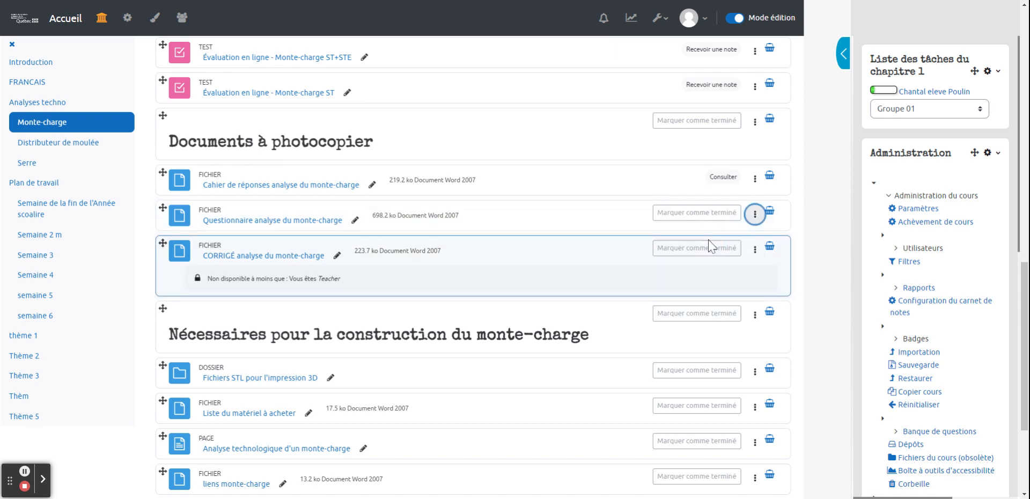
Set the file's completion tracking to complete once conditions are met, require students to view it, and save, returning to the course
scroll(102, 338, "down", 5)
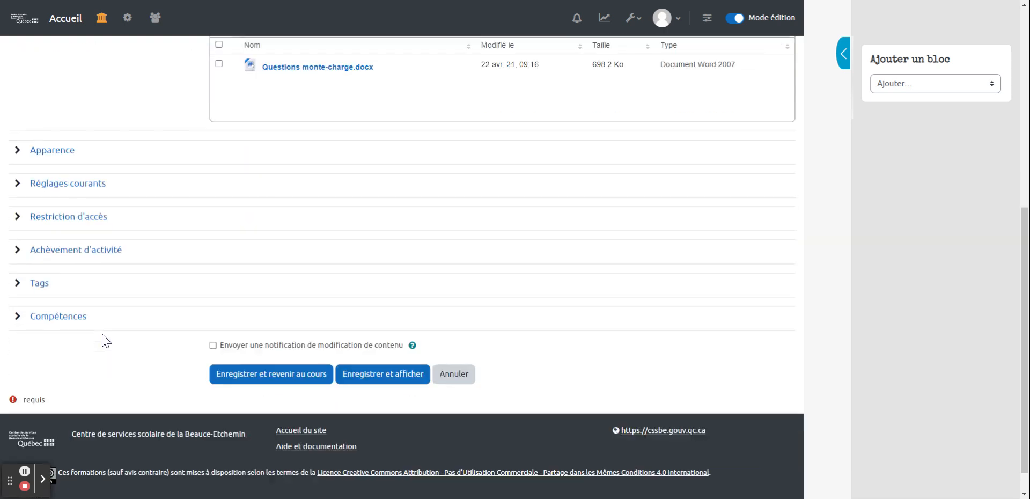
left_click(92, 254)
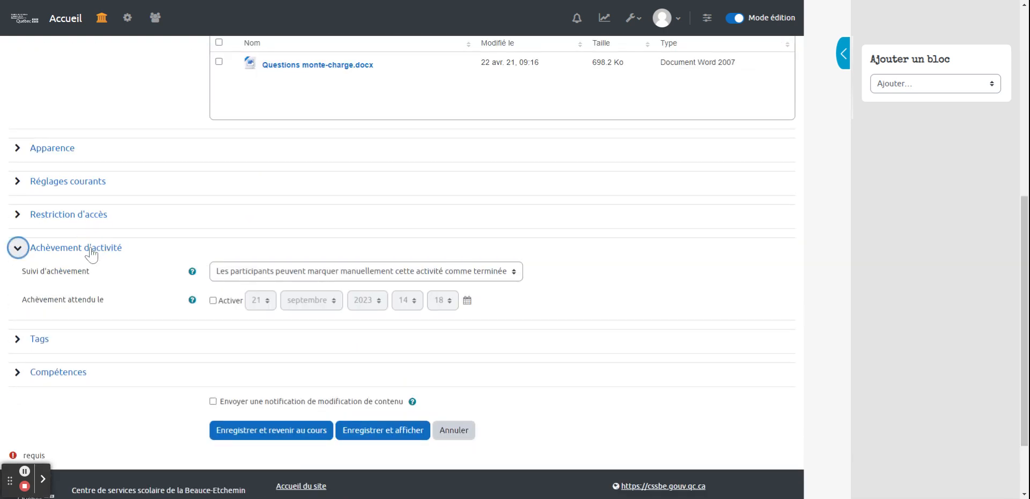
scroll(90, 251, "down", 1)
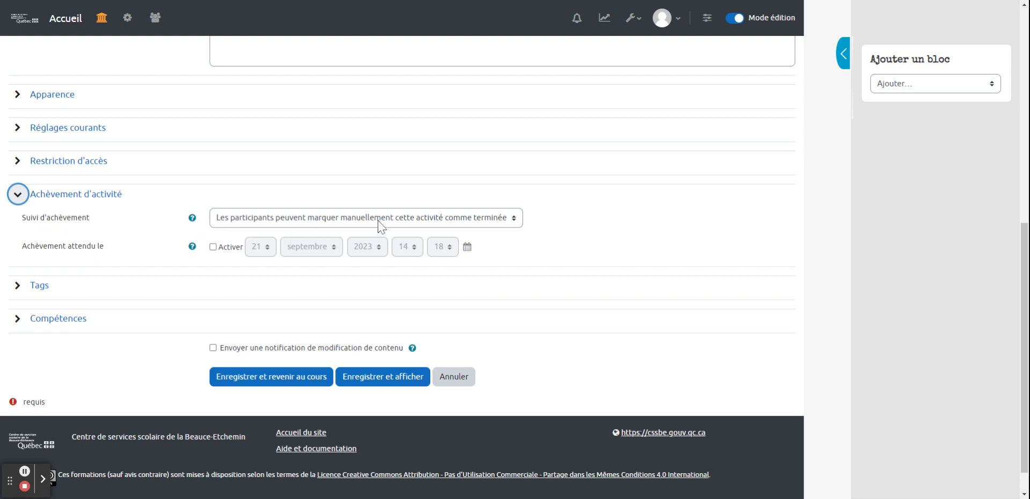
left_click(513, 221)
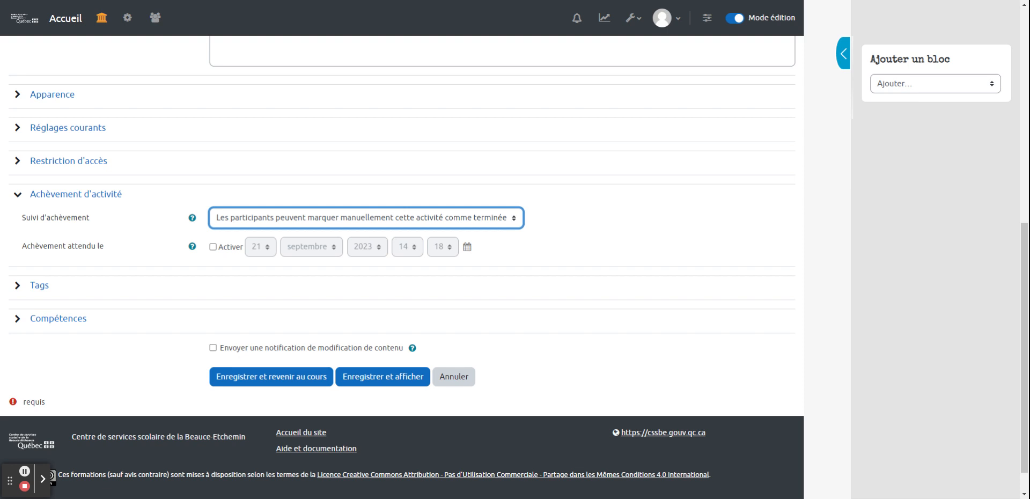
left_click(476, 259)
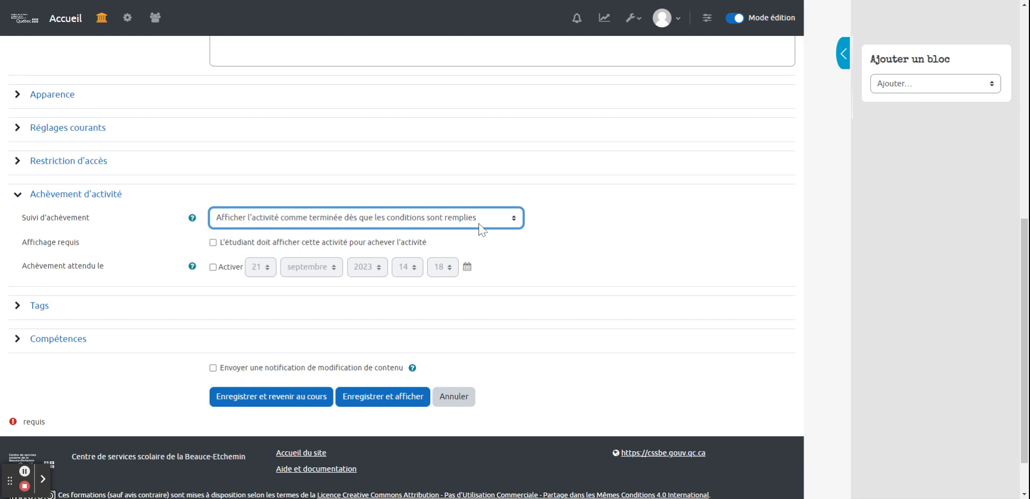
left_click(213, 243)
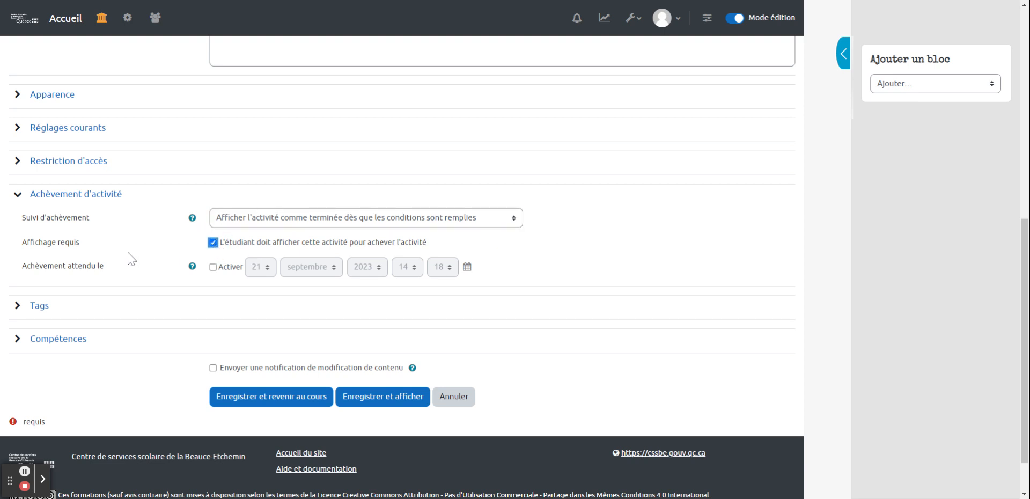
left_click(261, 403)
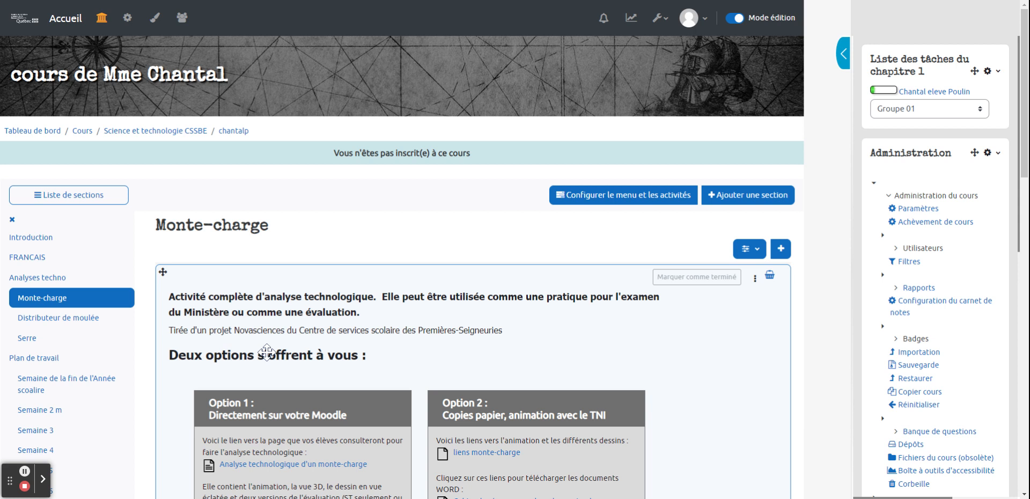
Open the activity completion settings of the test "Évaluation en ligne - Monte-charge ST+STE"
scroll(285, 294, "down", 12)
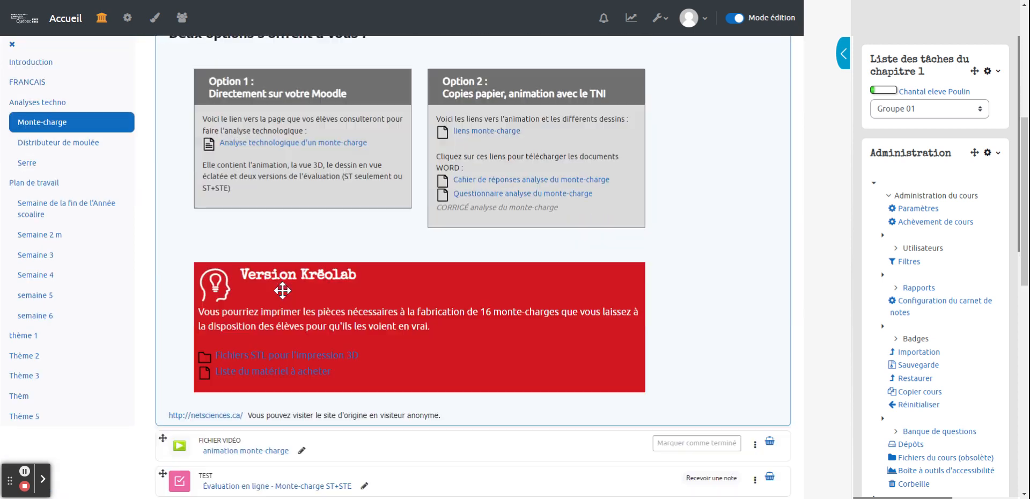
scroll(284, 291, "down", 2)
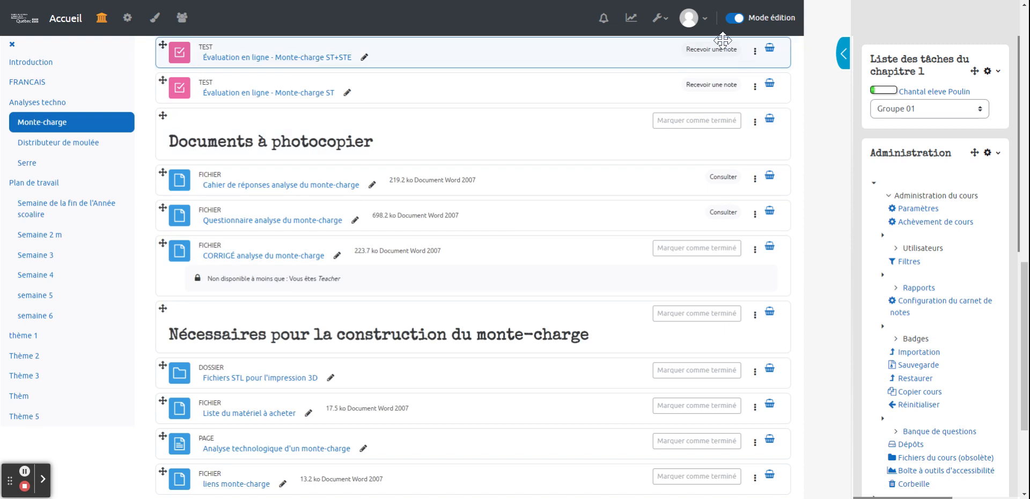
left_click(755, 51)
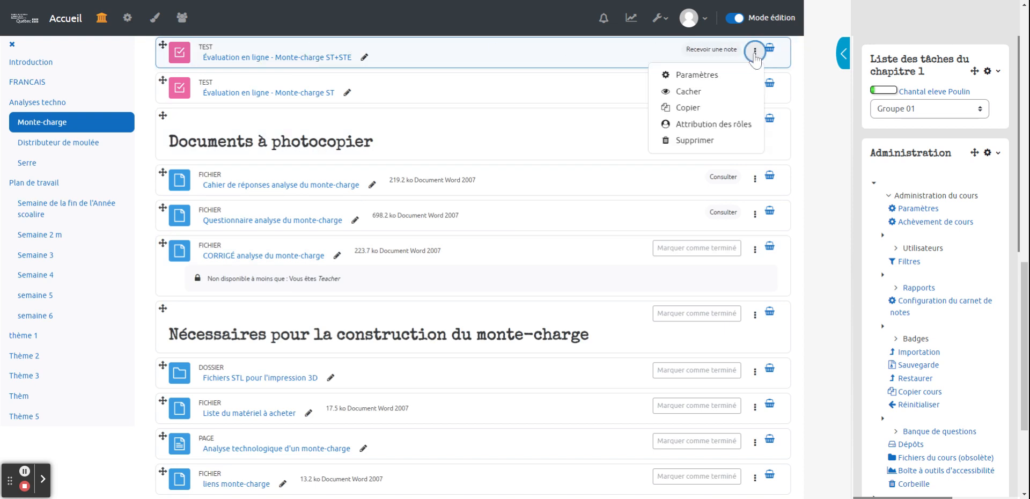
left_click(713, 78)
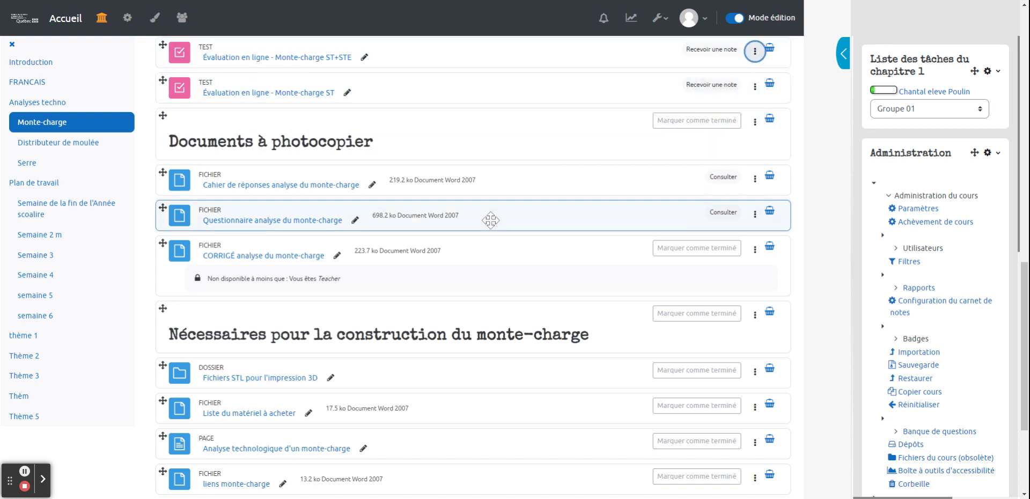
scroll(80, 282, "down", 10)
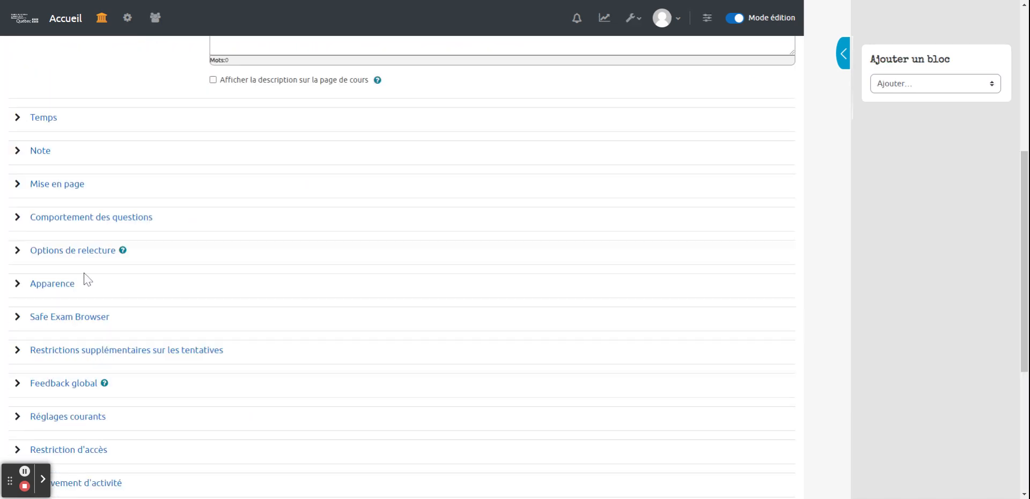
left_click(91, 225)
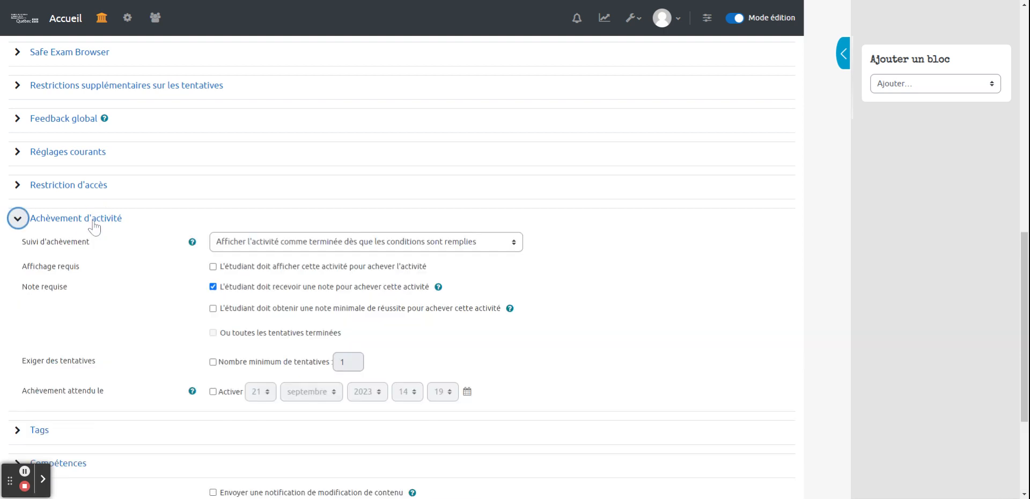
Try manual marking by participants as the test's completion tracking, and restore completion once conditions are met
left_click(234, 244)
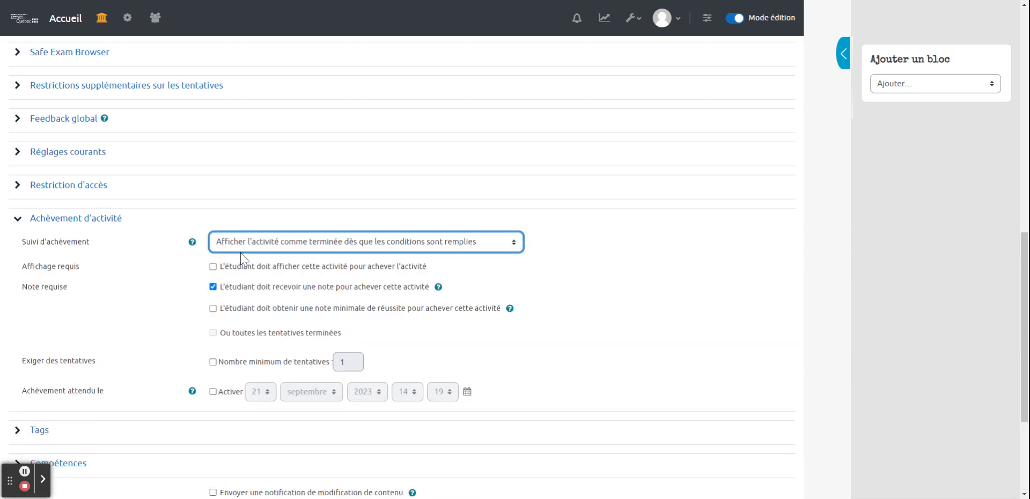
left_click(243, 265)
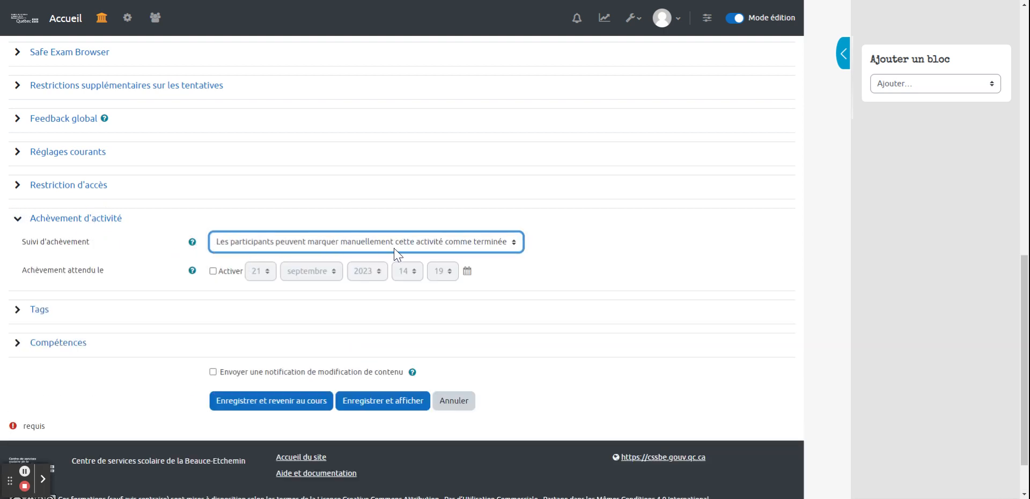
left_click(495, 244)
left_click(497, 278)
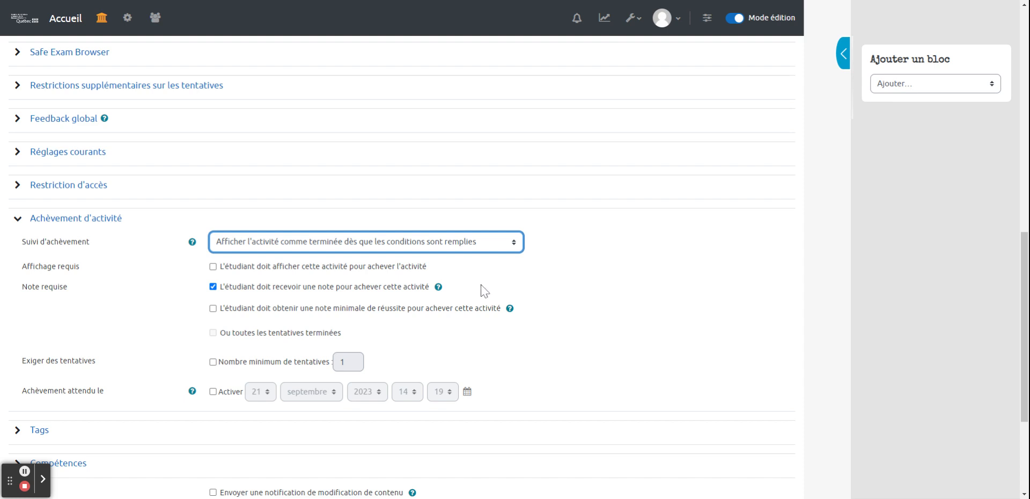
Try requiring a minimum passing grade as a completion condition for the test, and remove that requirement
left_click(214, 308)
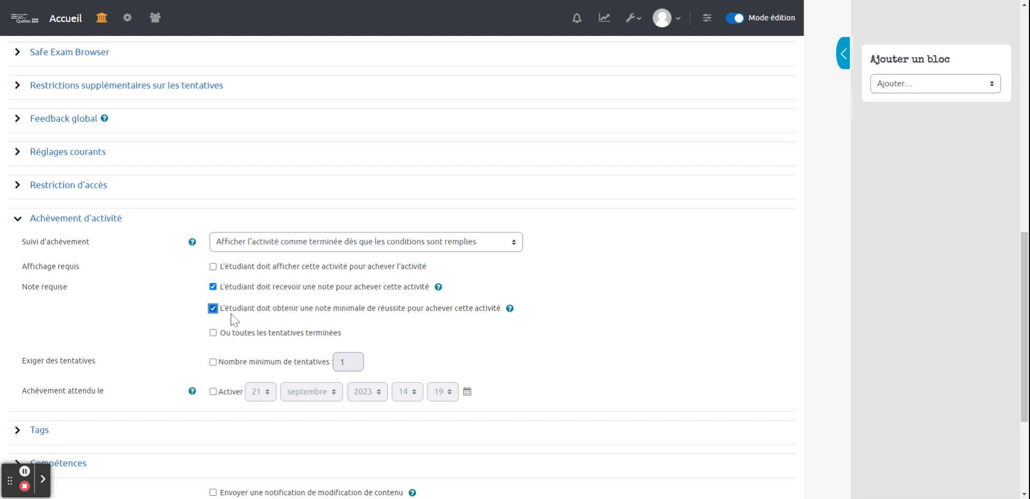
left_click_drag(301, 309, 369, 310)
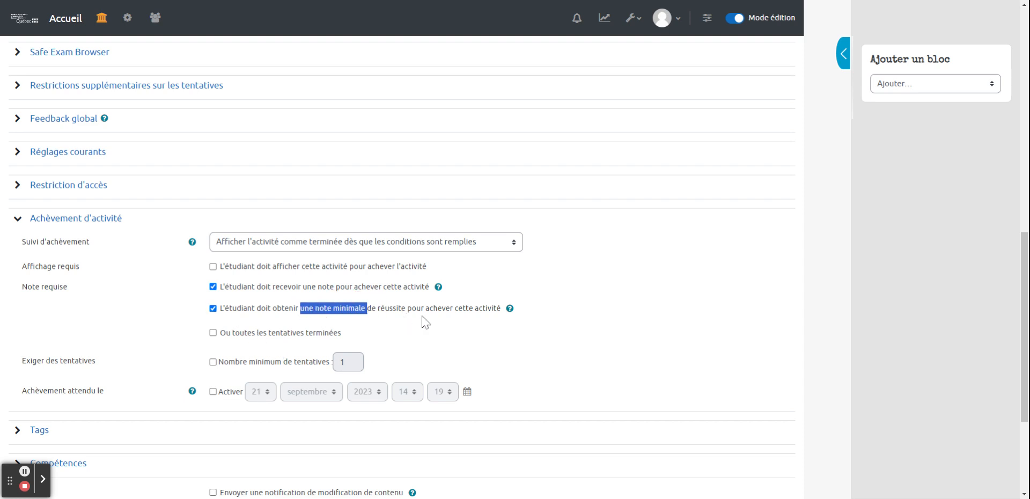
left_click(423, 315)
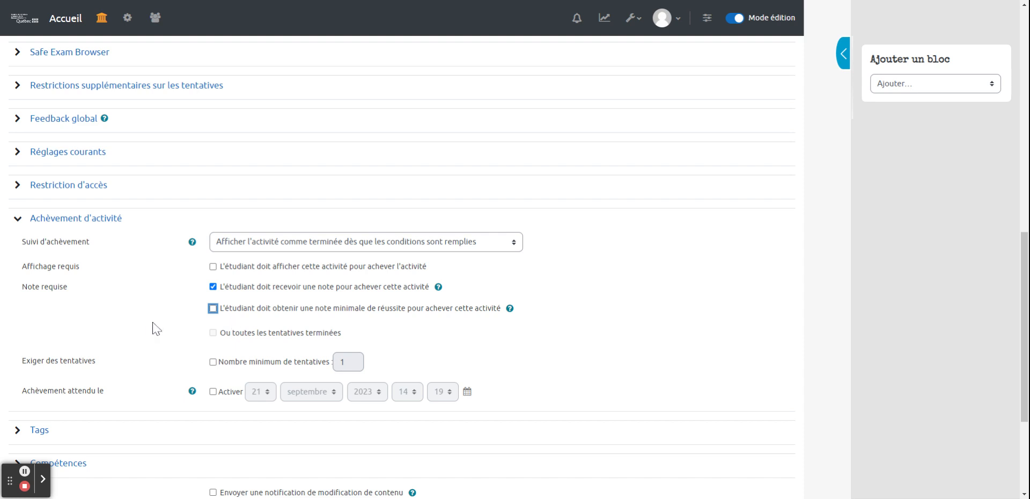
Set the test's passing grade to 60,00 in its grade settings and save, returning to the course
scroll(151, 328, "up", 5)
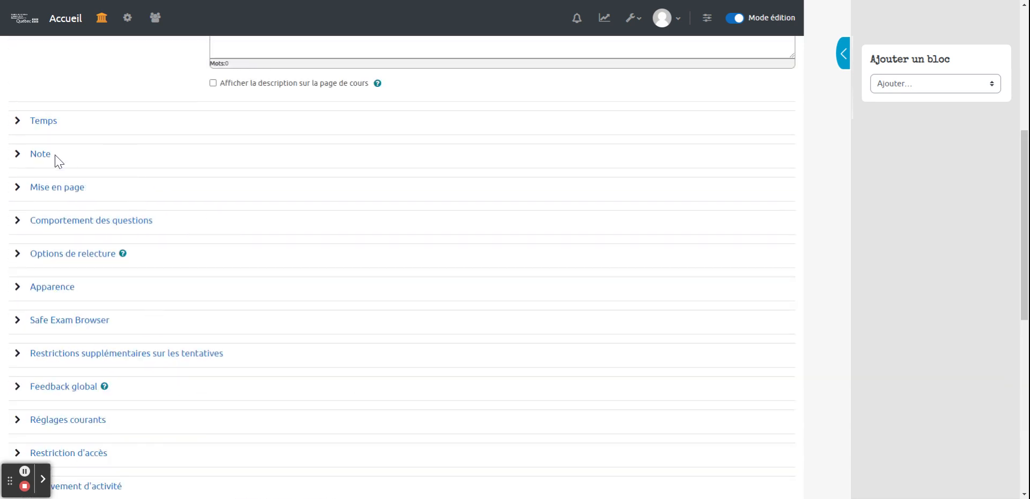
left_click(42, 154)
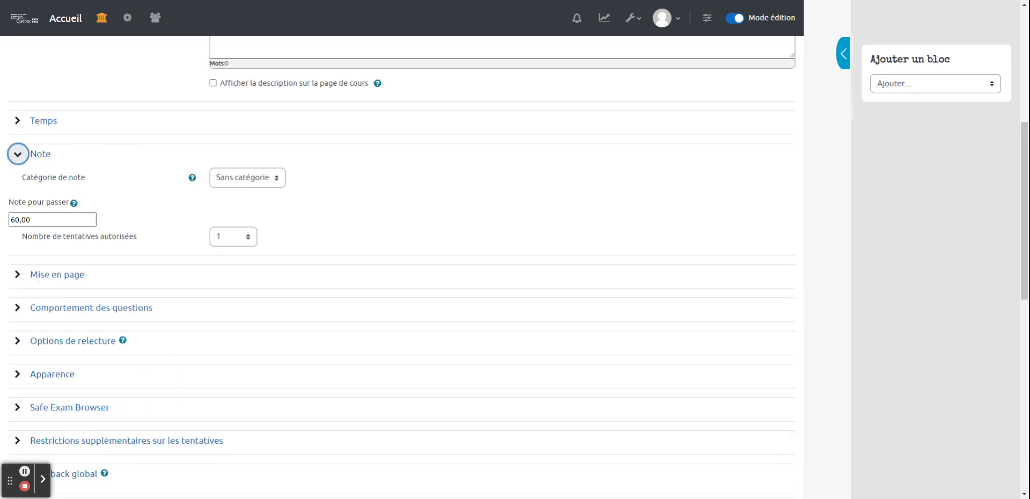
left_click(16, 220)
key("BackSpace")
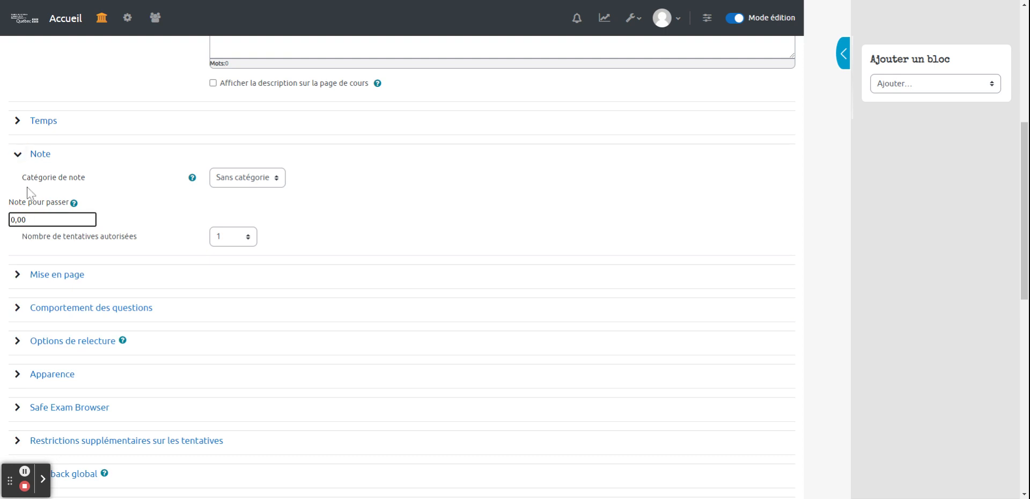
type("6")
left_click(384, 195)
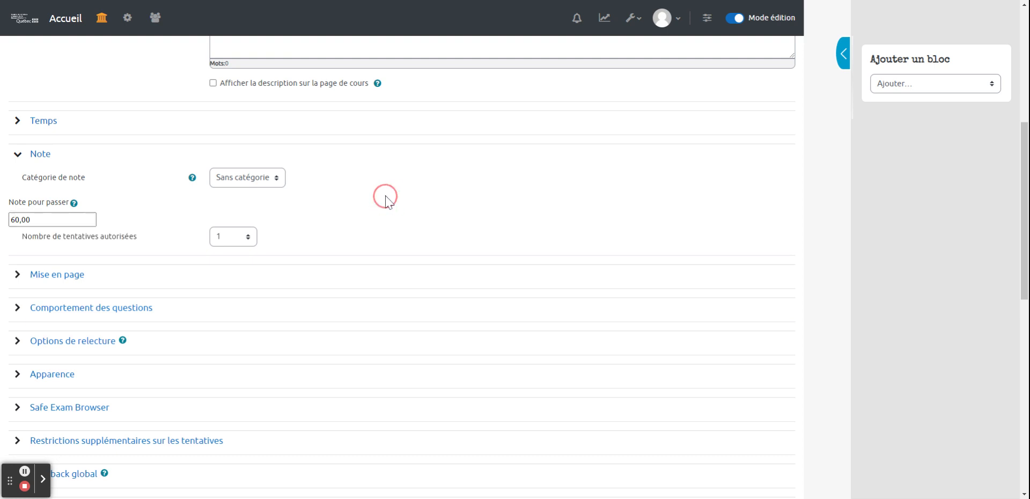
scroll(368, 236, "down", 10)
left_click(293, 348)
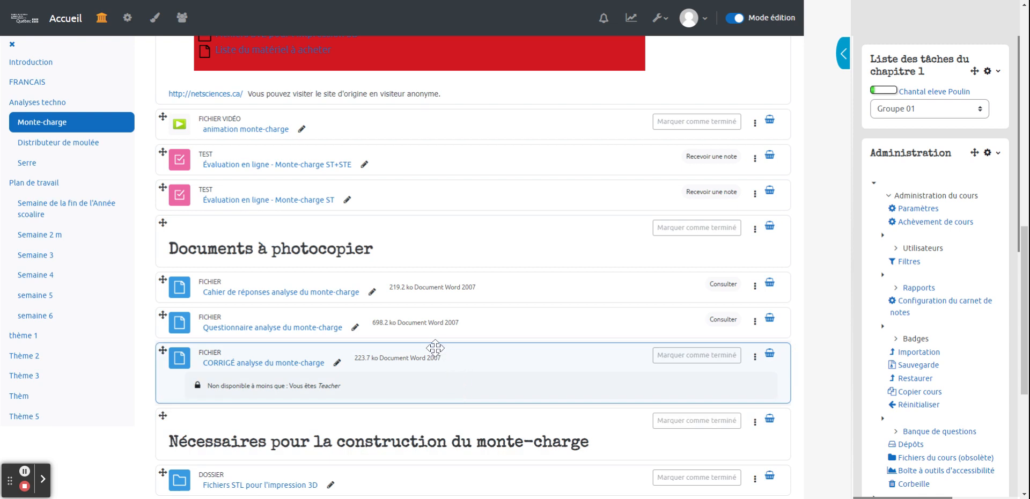
Open the batch editing of activity completion from the course completion settings and look through the activities down to the Semaine sections
left_click(126, 20)
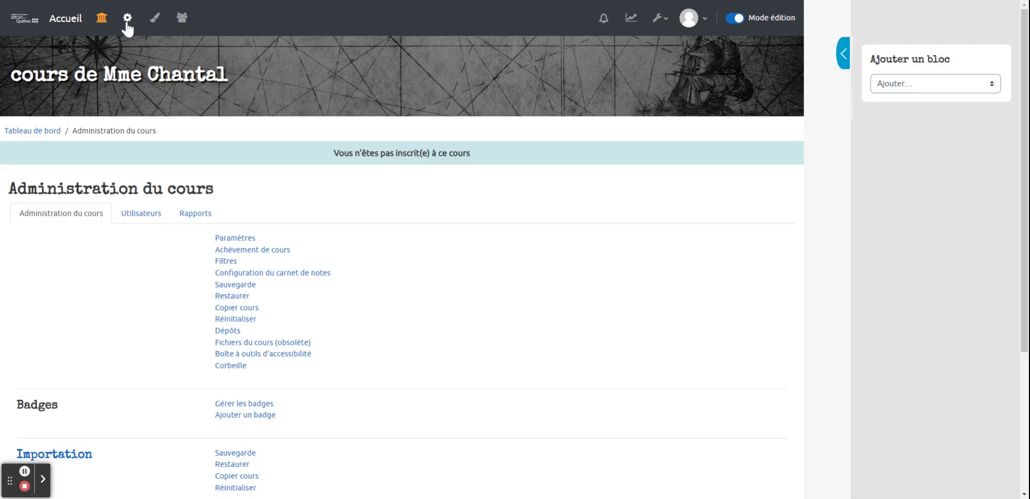
left_click(253, 255)
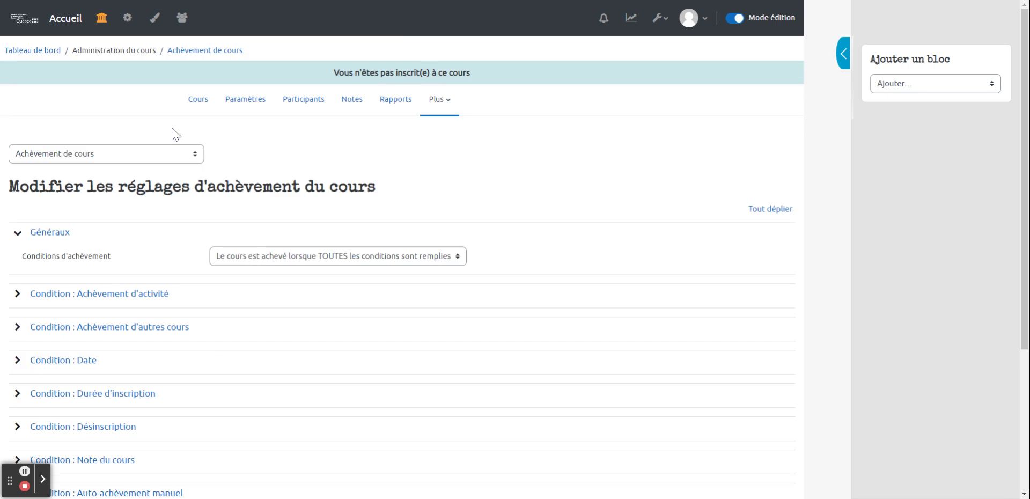
left_click(151, 156)
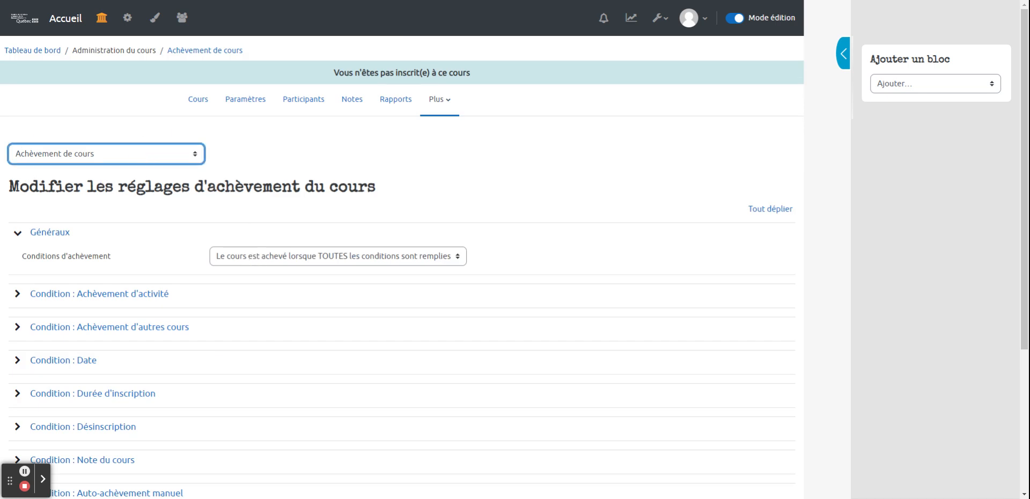
left_click(102, 190)
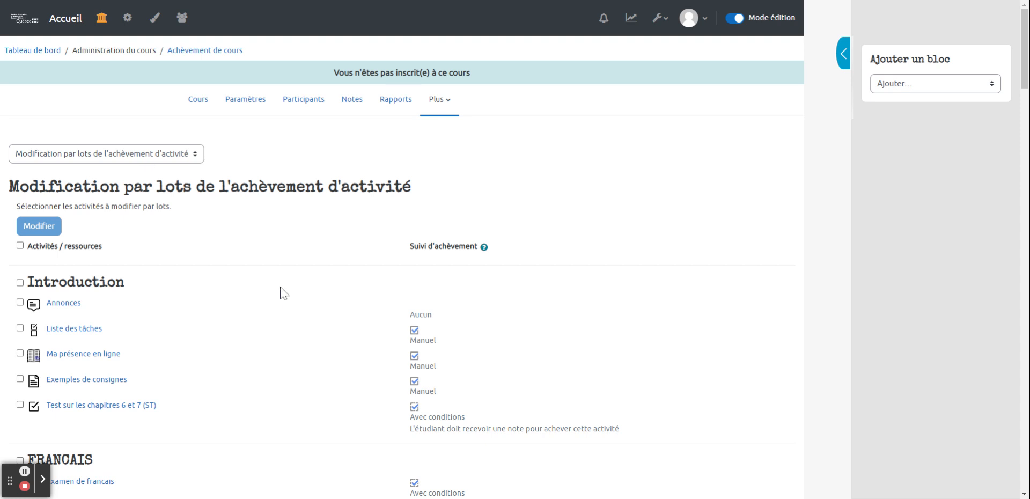
scroll(280, 294, "down", 8)
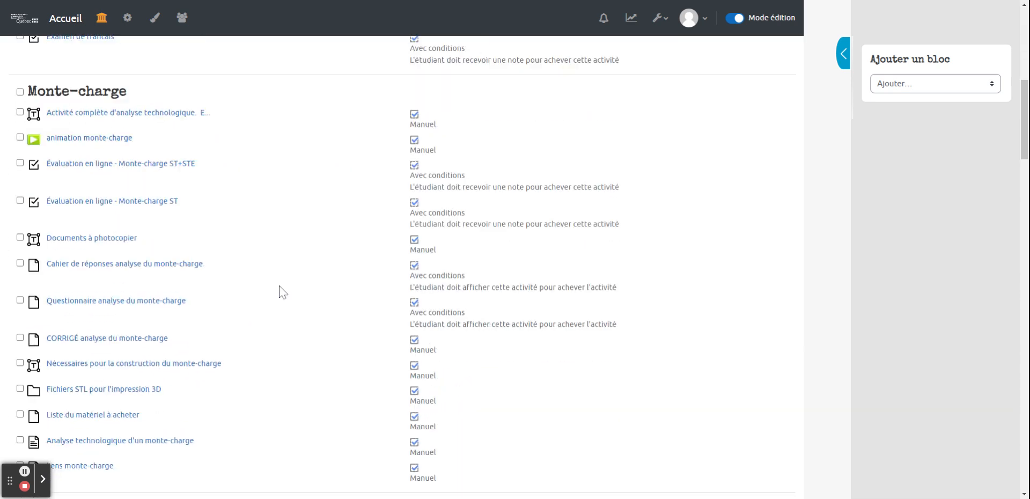
scroll(280, 294, "down", 6)
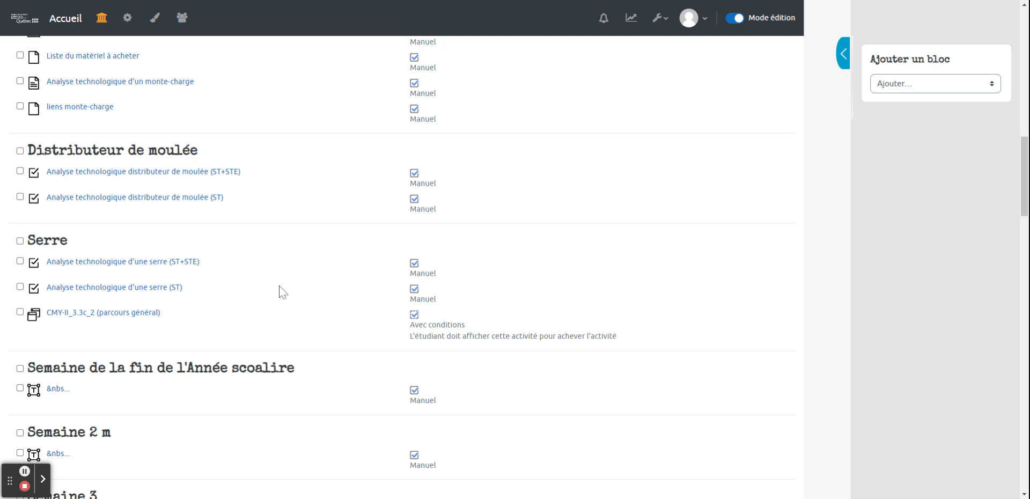
Select Exemples de consignes and all Monte-charge resources from Cahier de réponses to liens monte-charge, except Nécessaires pour la construction du monte-charge, for batch editing
scroll(280, 292, "up", 8)
scroll(280, 290, "up", 5)
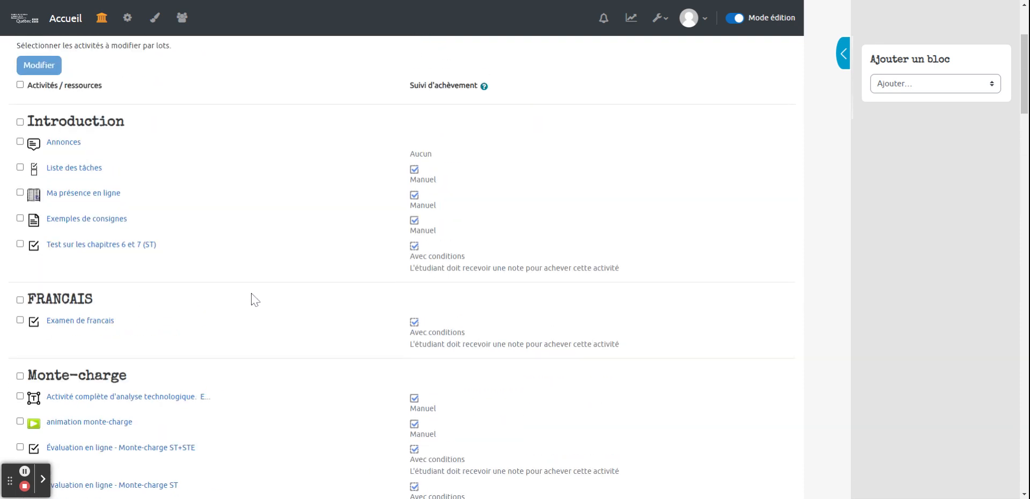
left_click(20, 218)
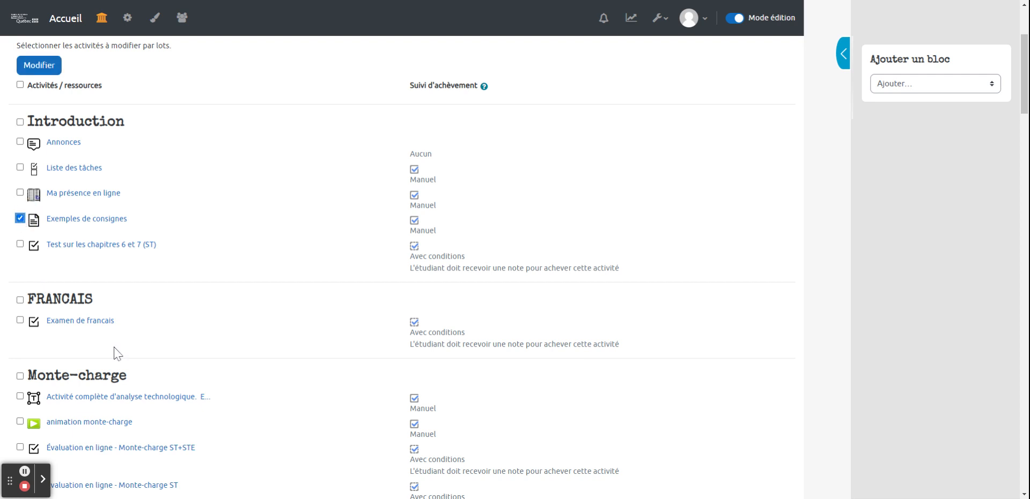
scroll(115, 352, "down", 3)
scroll(45, 351, "down", 4)
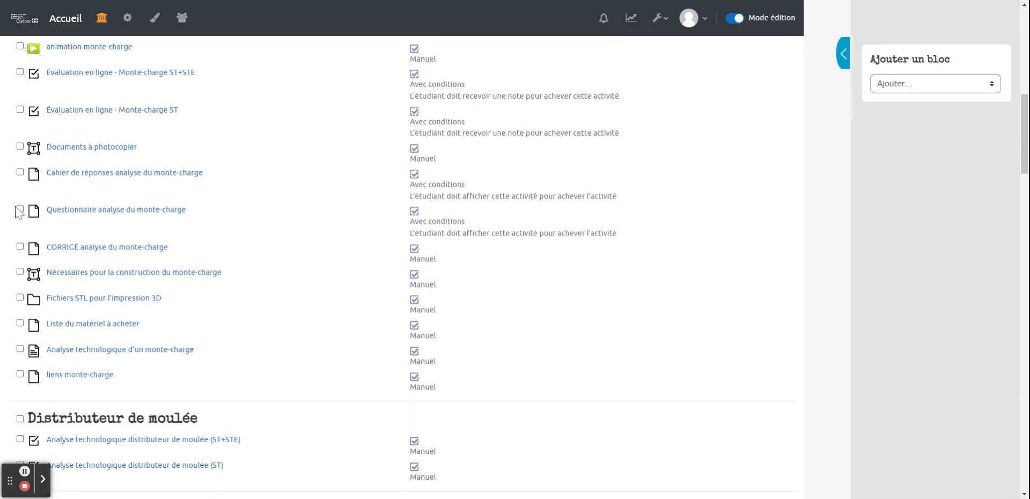
left_click(19, 172)
left_click(20, 209)
left_click(20, 246)
left_click(19, 297)
left_click(20, 323)
left_click(20, 349)
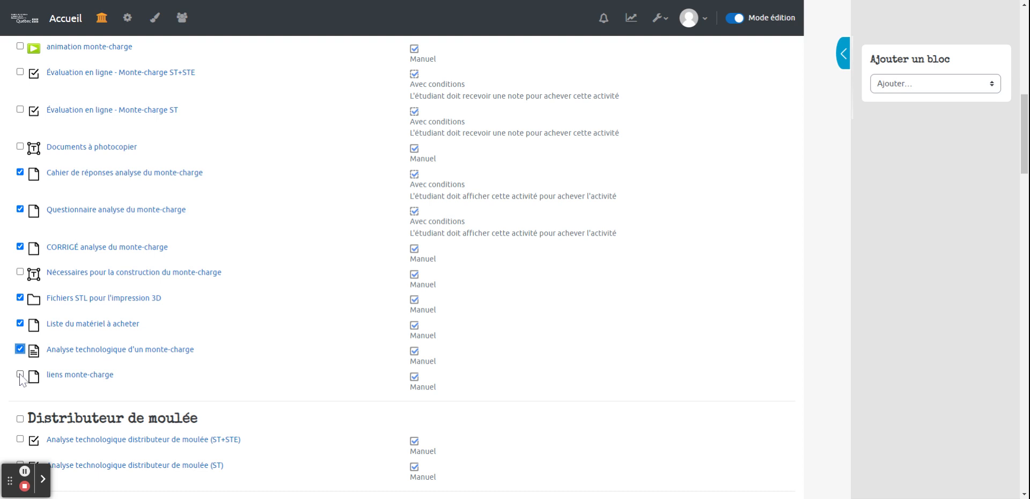
left_click(20, 374)
Batch edit the selected resources' completion tracking to show them as done once conditions are met, with viewing required, and save the changes
scroll(240, 387, "up", 7)
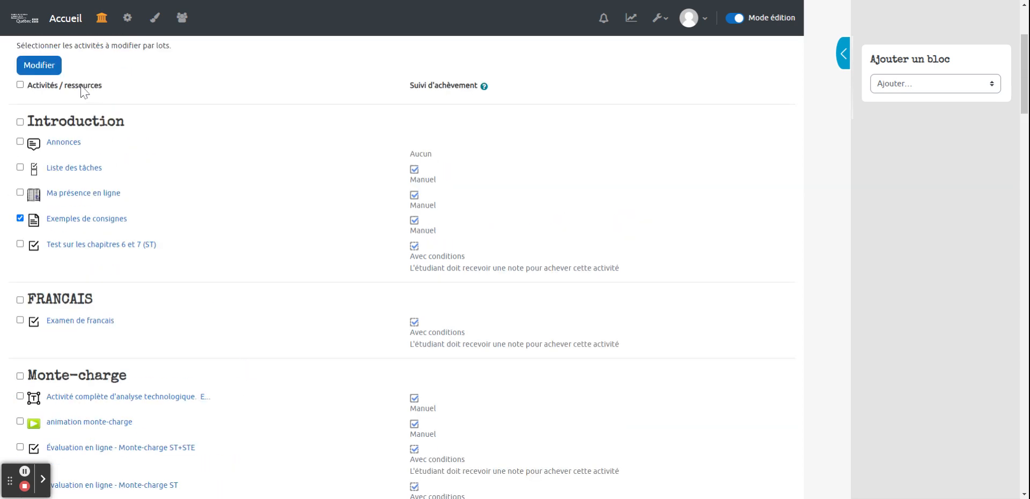
left_click(47, 67)
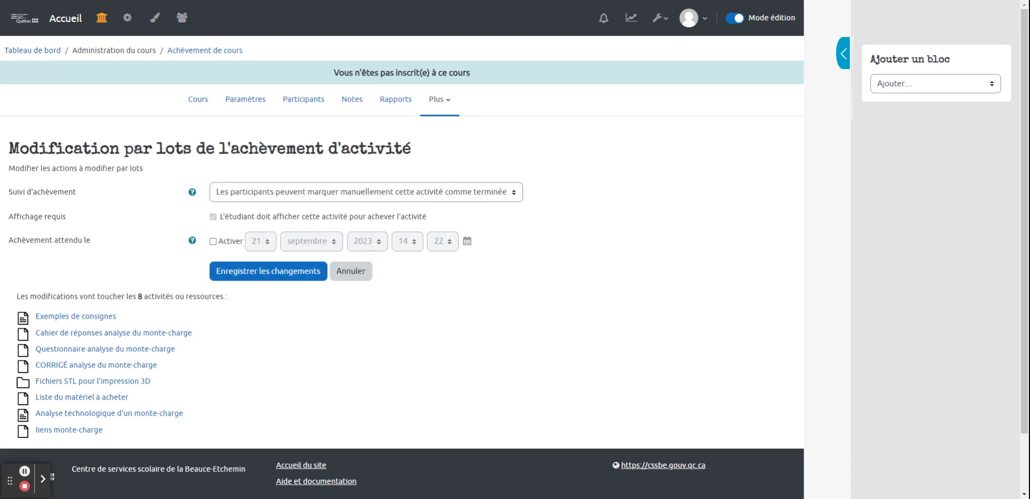
left_click(399, 197)
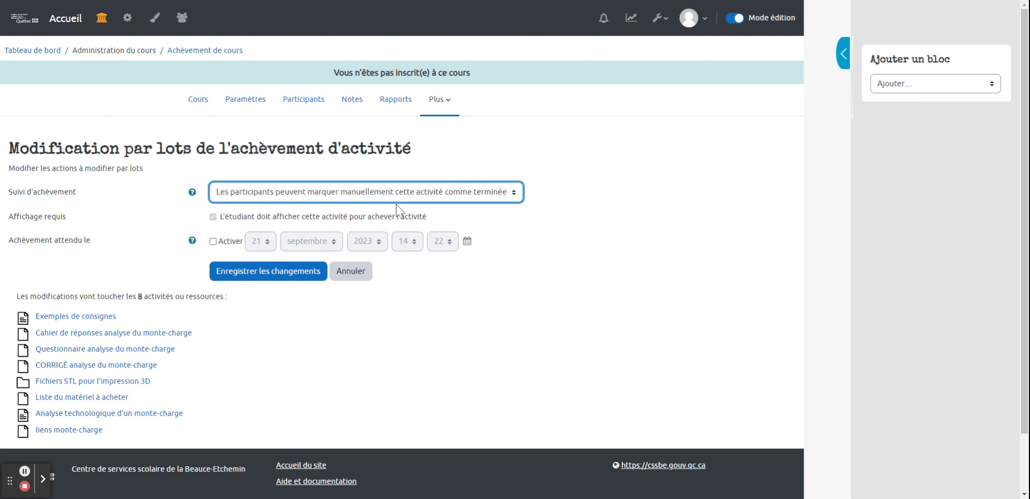
left_click(398, 228)
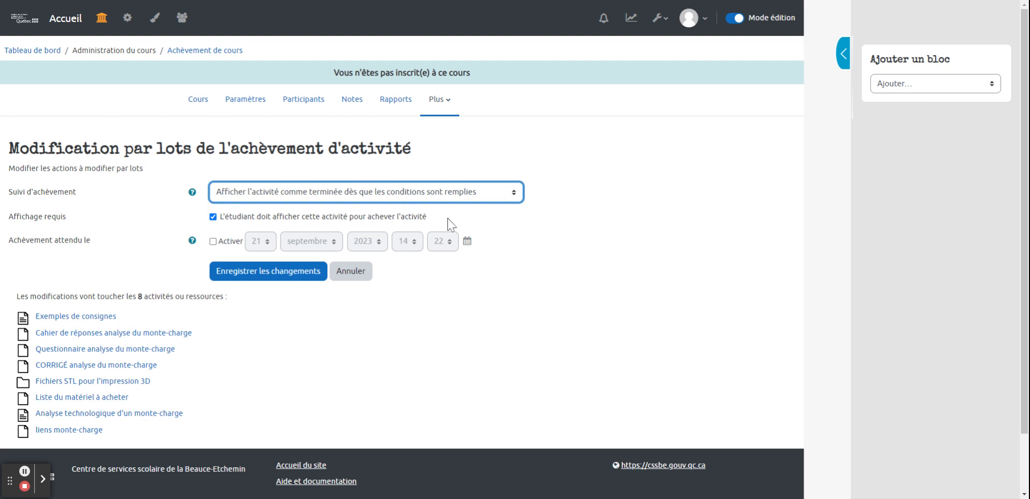
left_click(277, 286)
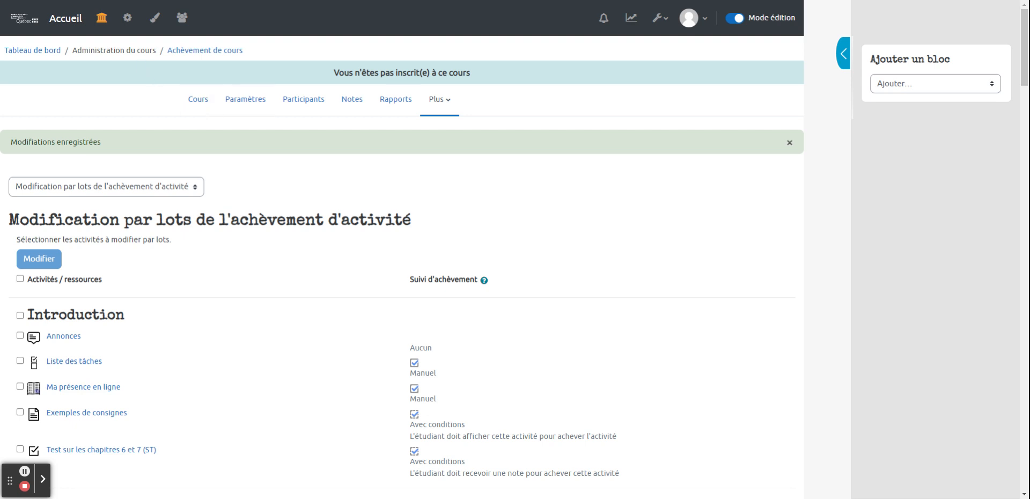
left_click(104, 25)
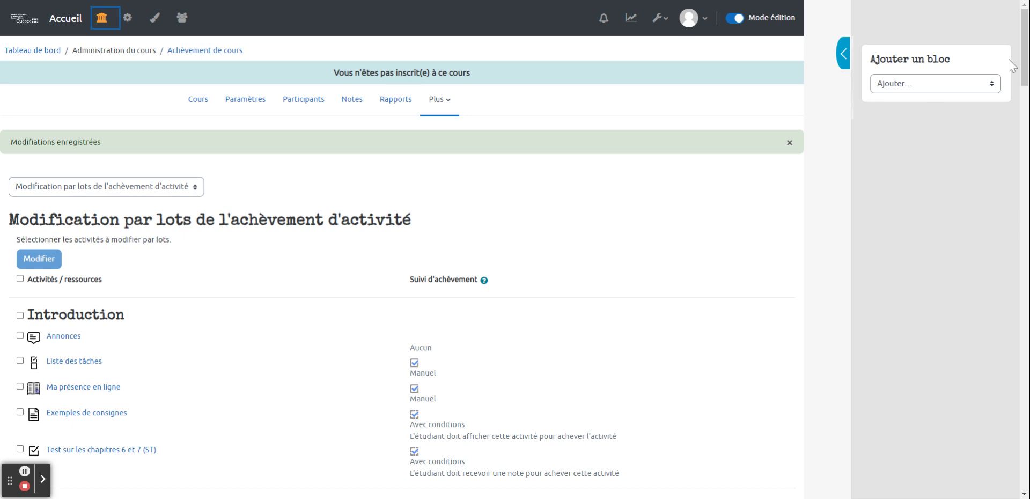